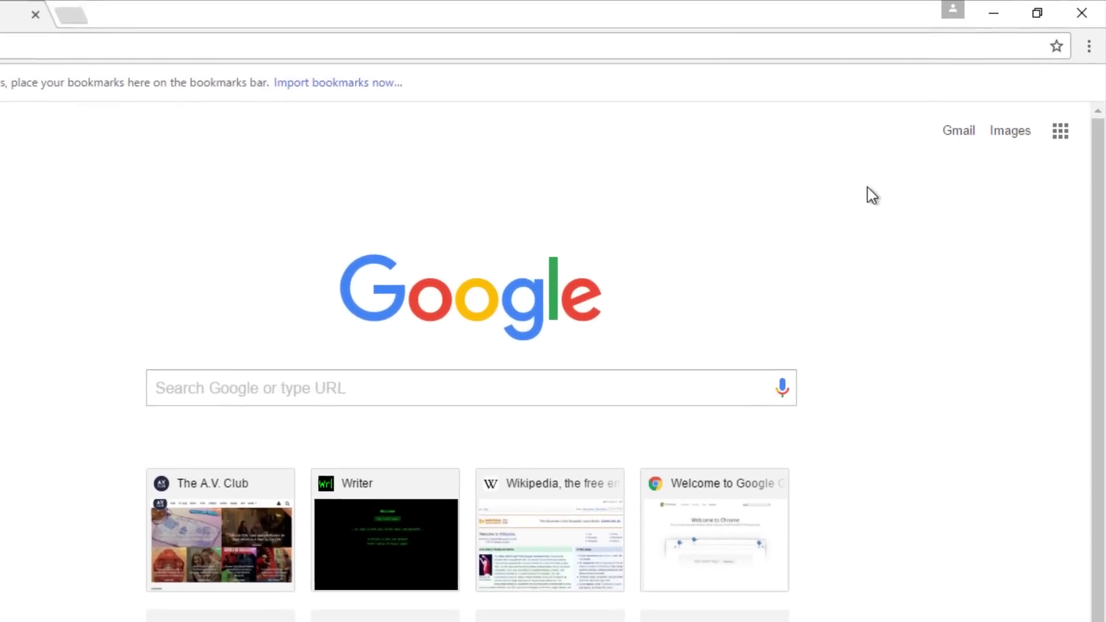
Step: Set Chrome's startup to 'Open a specific page' with espn.com as the page
{"action": "left_click", "coordinate": [1089, 50]}
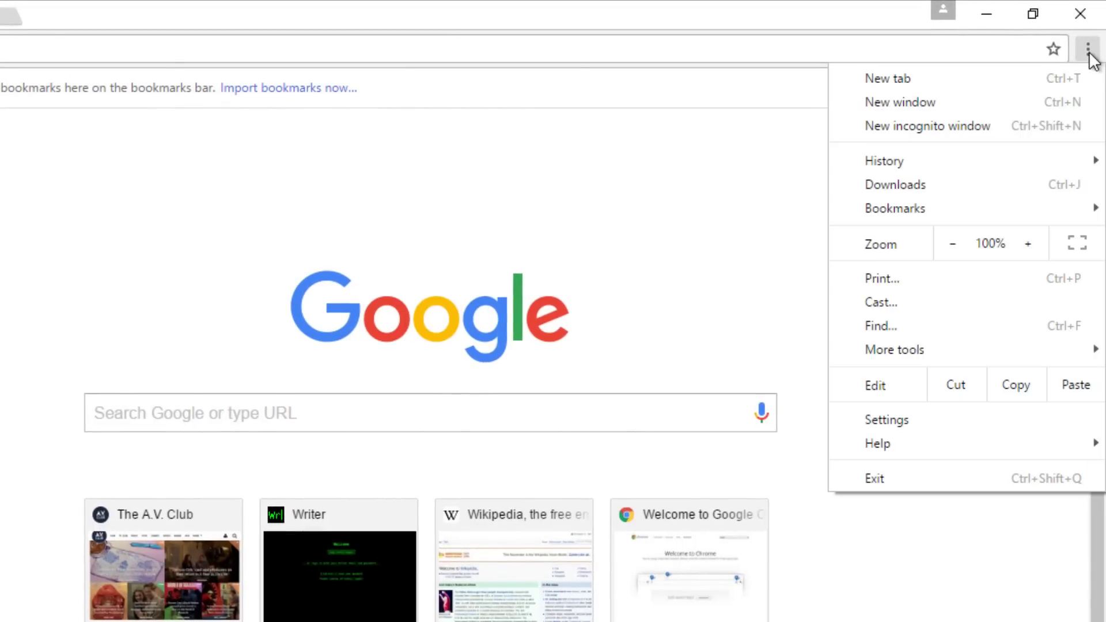
{"action": "left_click", "coordinate": [946, 413]}
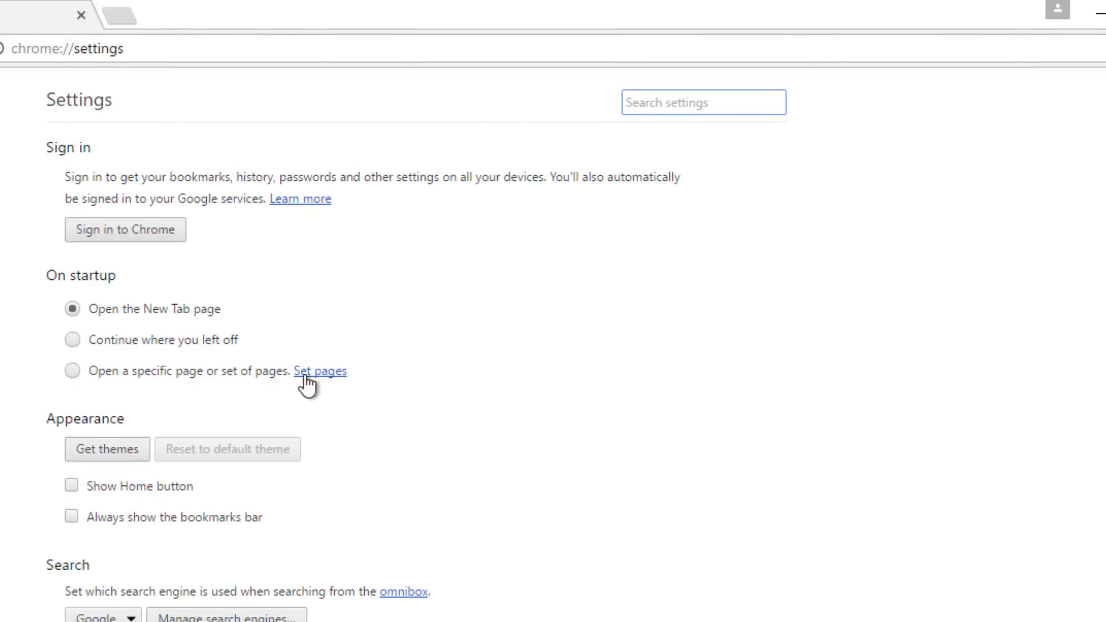
{"action": "left_click", "coordinate": [307, 375]}
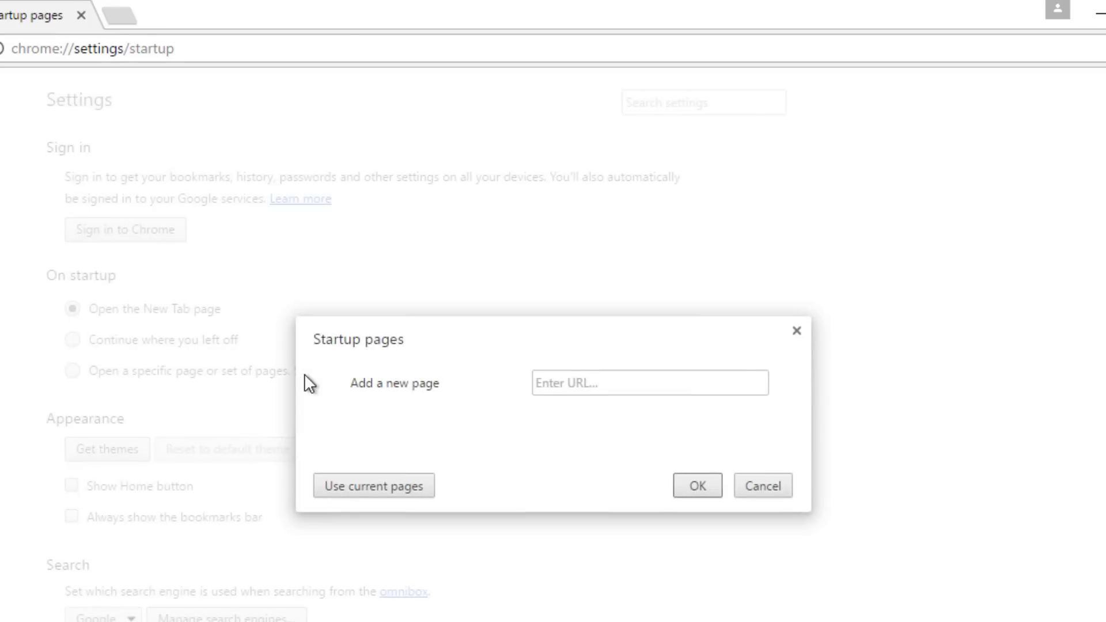
{"action": "left_click", "coordinate": [587, 380]}
{"action": "type", "text": "espn."}
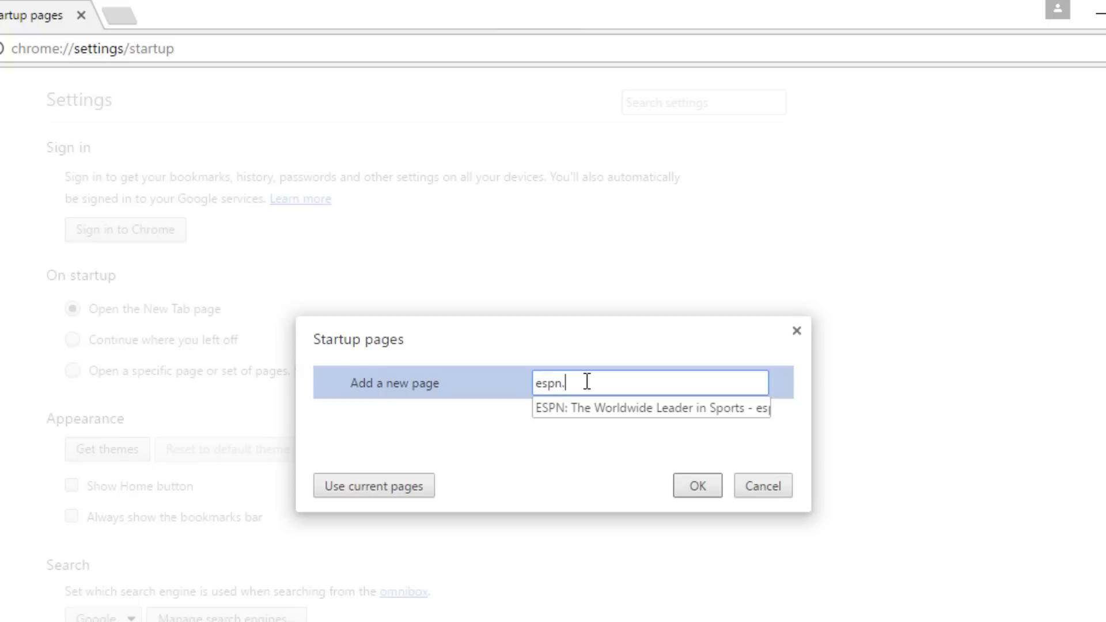
{"action": "type", "text": "com"}
{"action": "key", "text": "Return"}
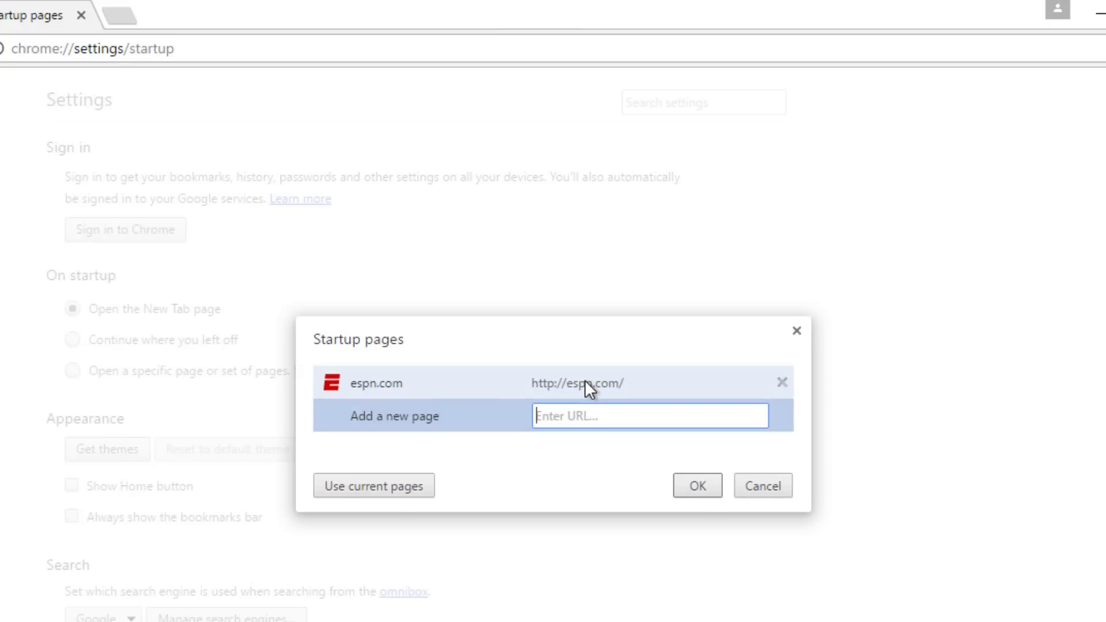
{"action": "left_click", "coordinate": [697, 486]}
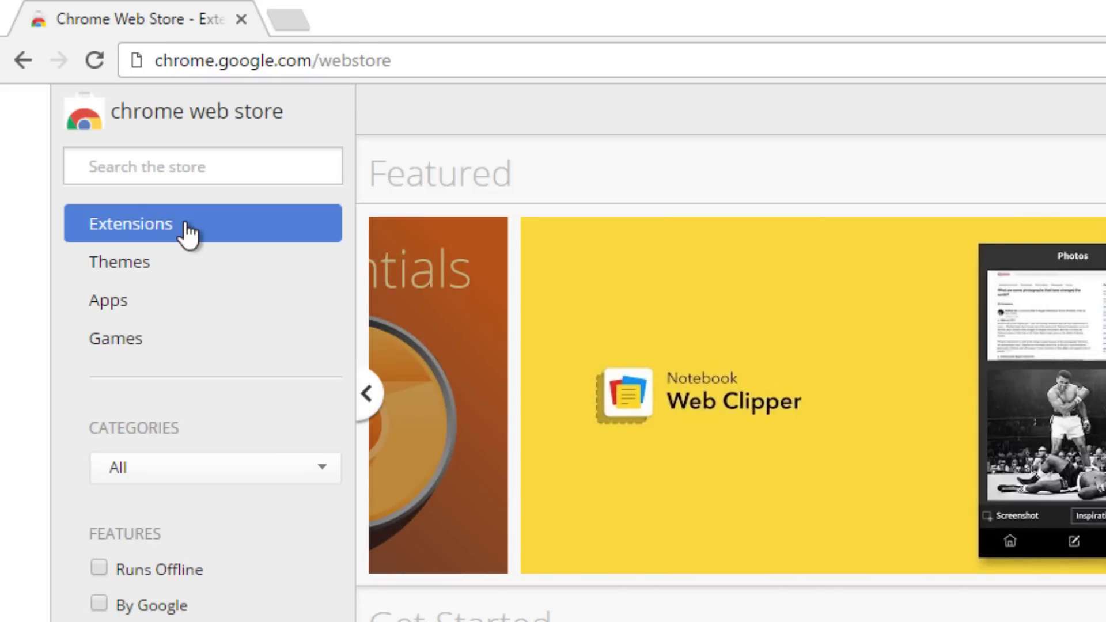
Step: Search the Chrome Web Store for 'block ads'
{"action": "left_click", "coordinate": [181, 167]}
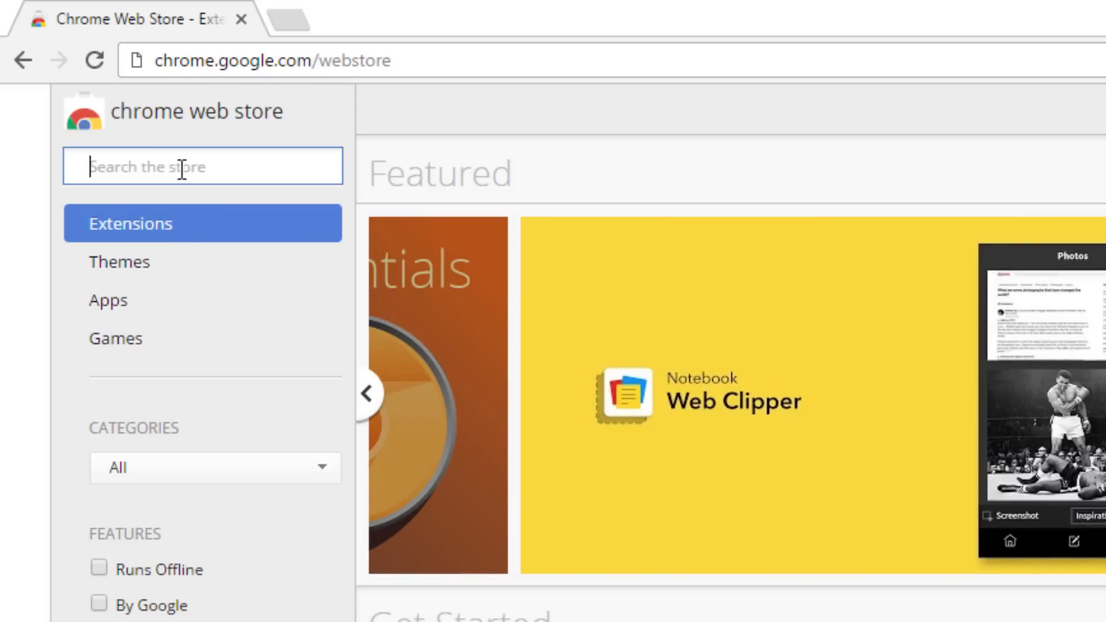
{"action": "type", "text": "bloc"}
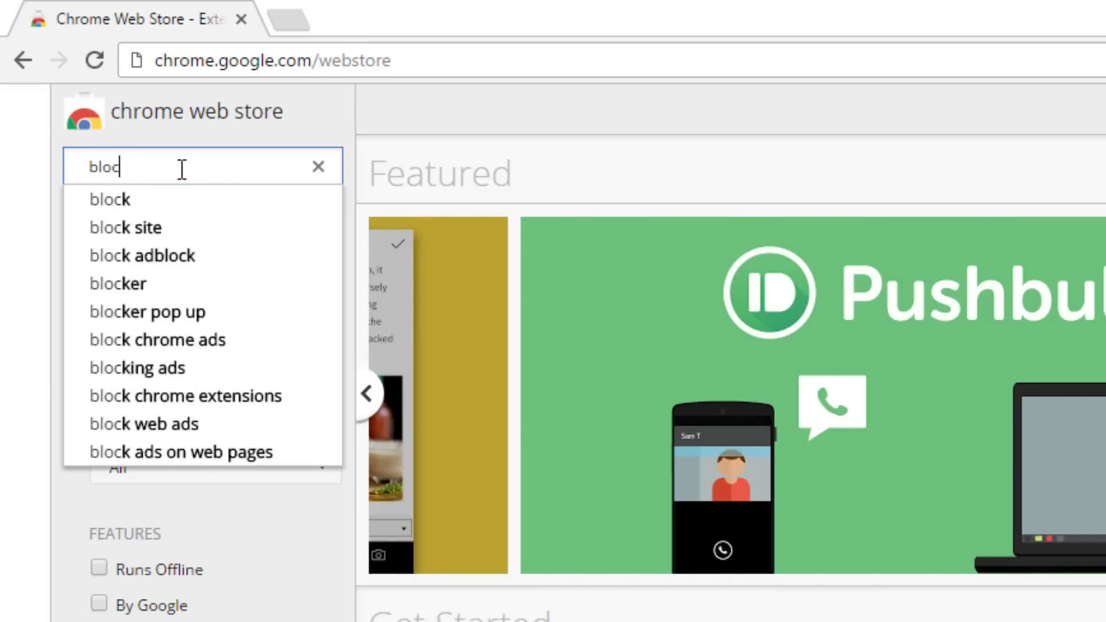
{"action": "type", "text": "k ads"}
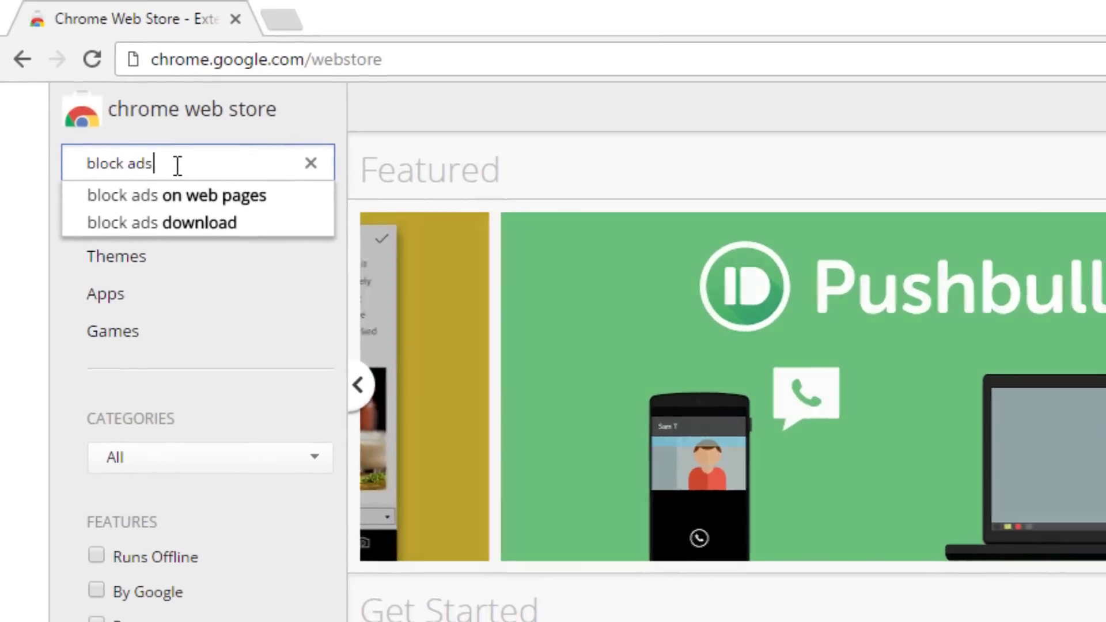
{"action": "key", "text": "Return"}
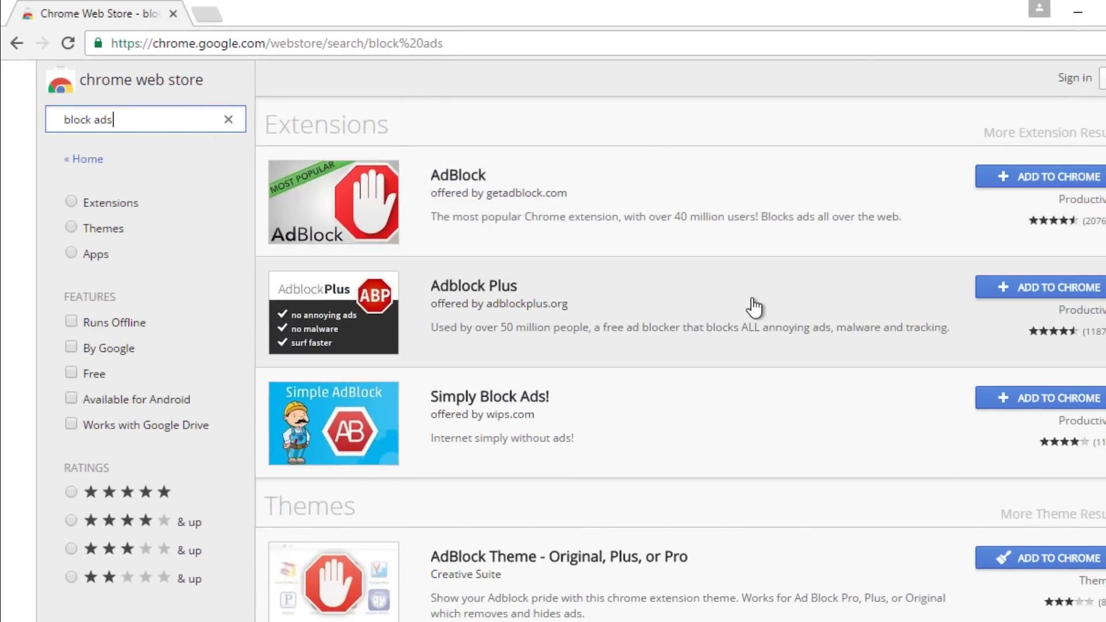
Step: Add the Adblock Plus extension to Chrome and close its welcome tab
{"action": "left_click", "coordinate": [754, 305]}
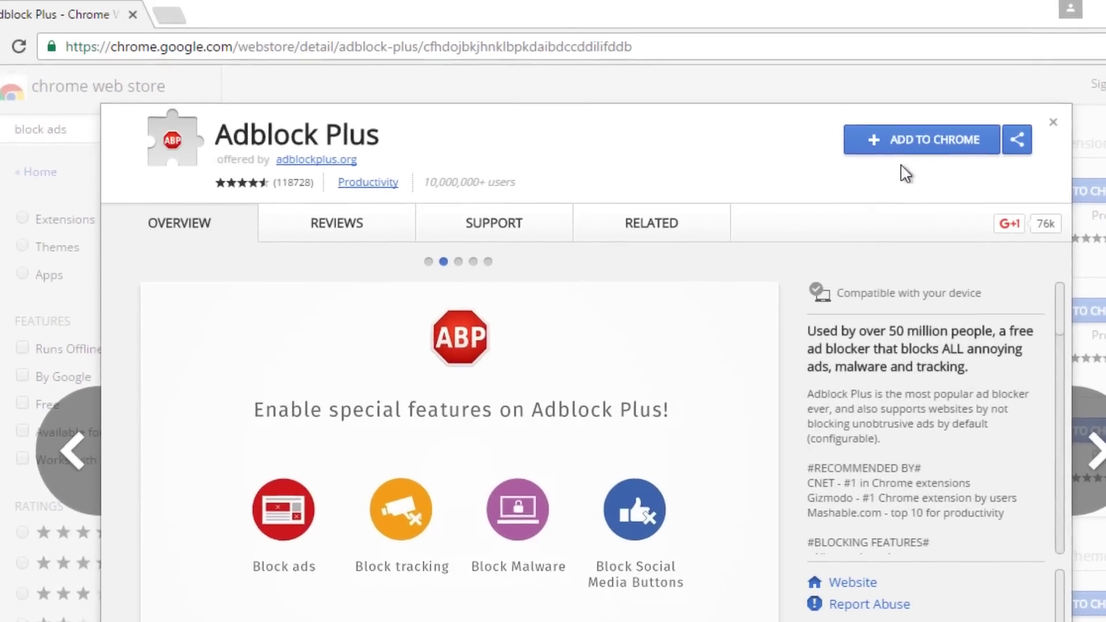
{"action": "left_click", "coordinate": [922, 142]}
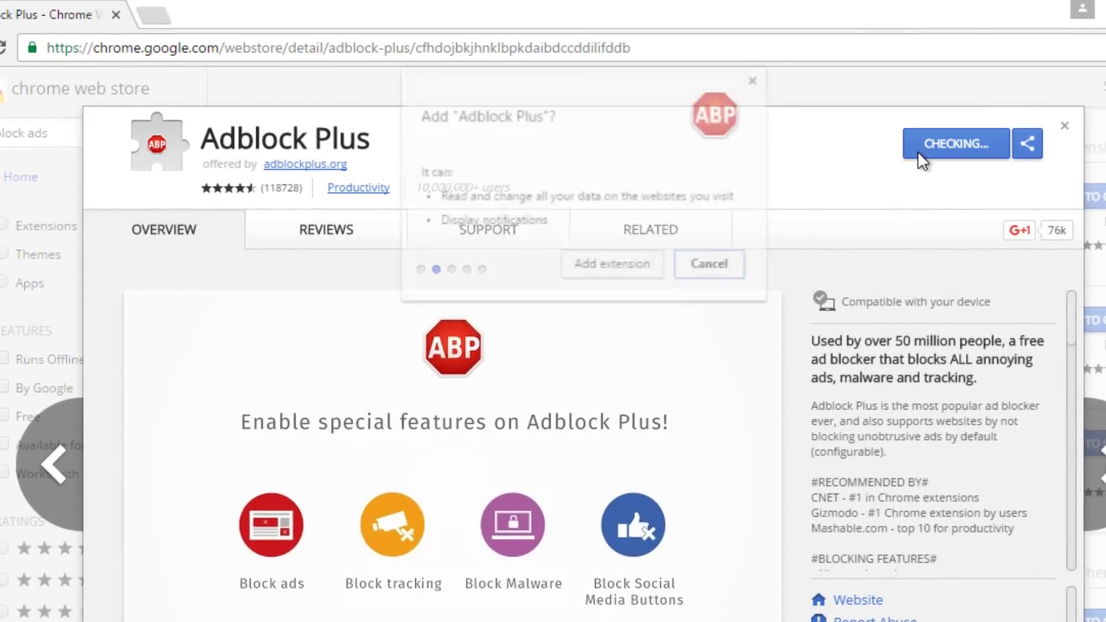
{"action": "left_click", "coordinate": [586, 264]}
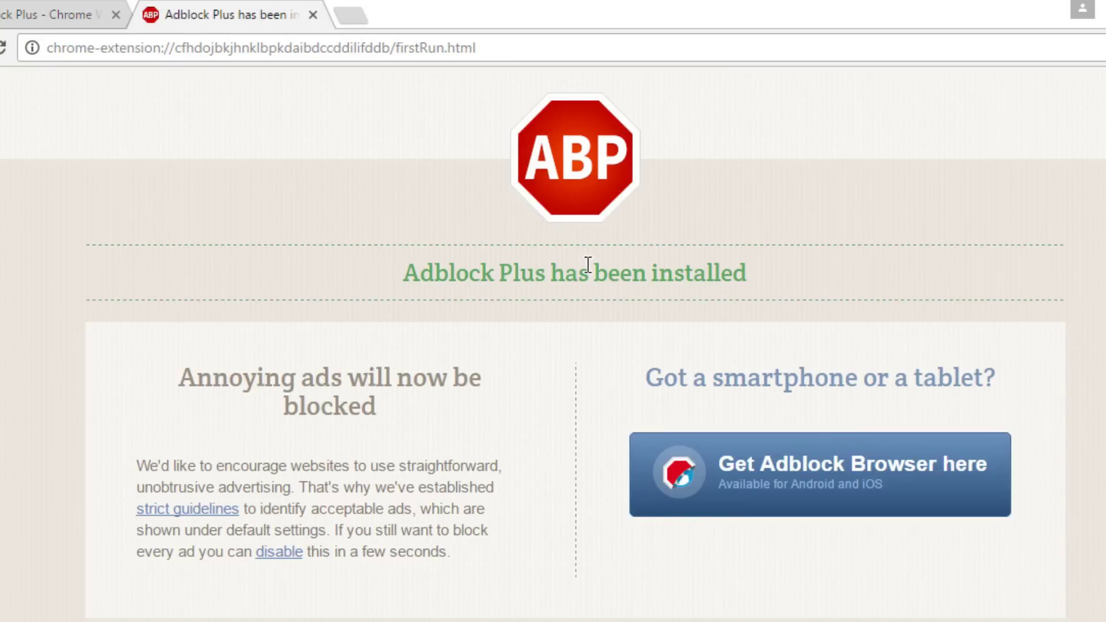
{"action": "left_click", "coordinate": [314, 15]}
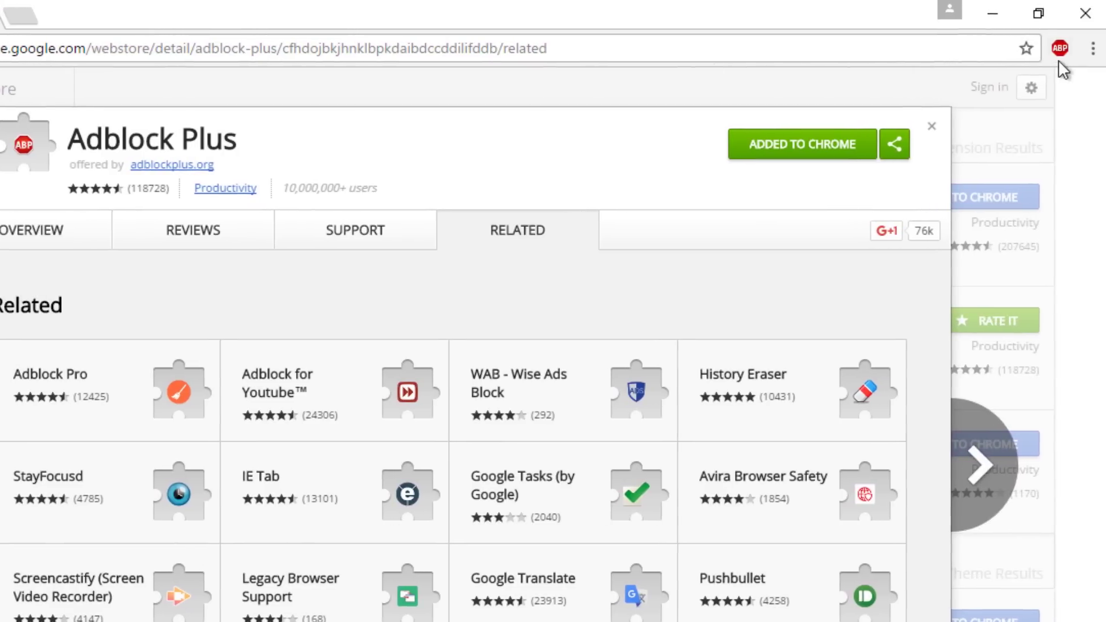
Step: Turn off Adblock Plus on the Extensions page, then remove it from Chrome
{"action": "left_click", "coordinate": [1089, 49]}
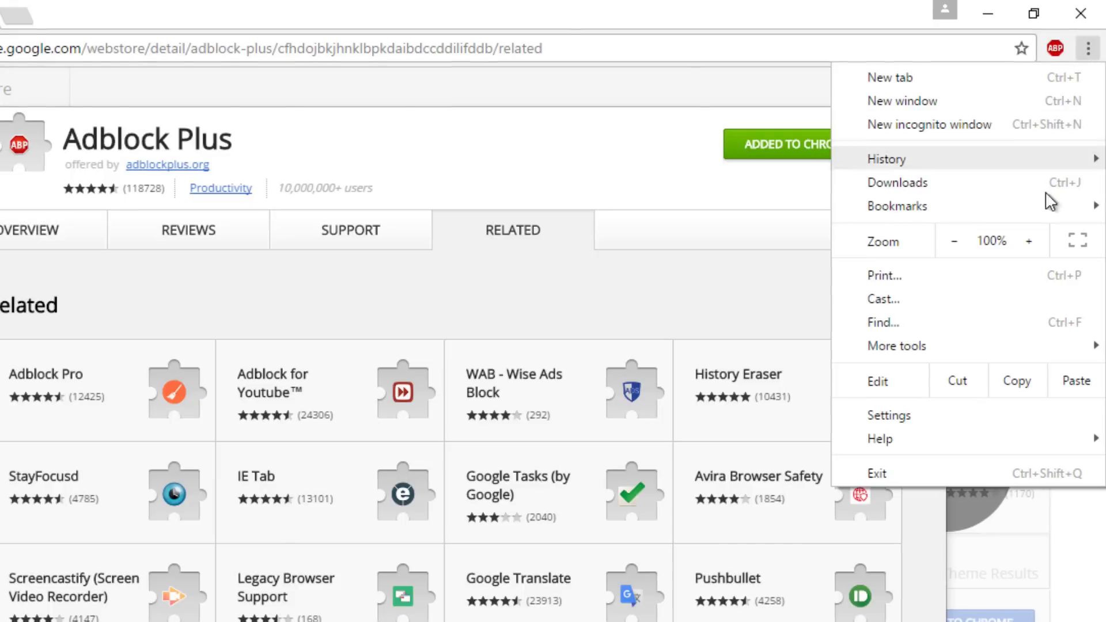
{"action": "left_click", "coordinate": [1007, 413]}
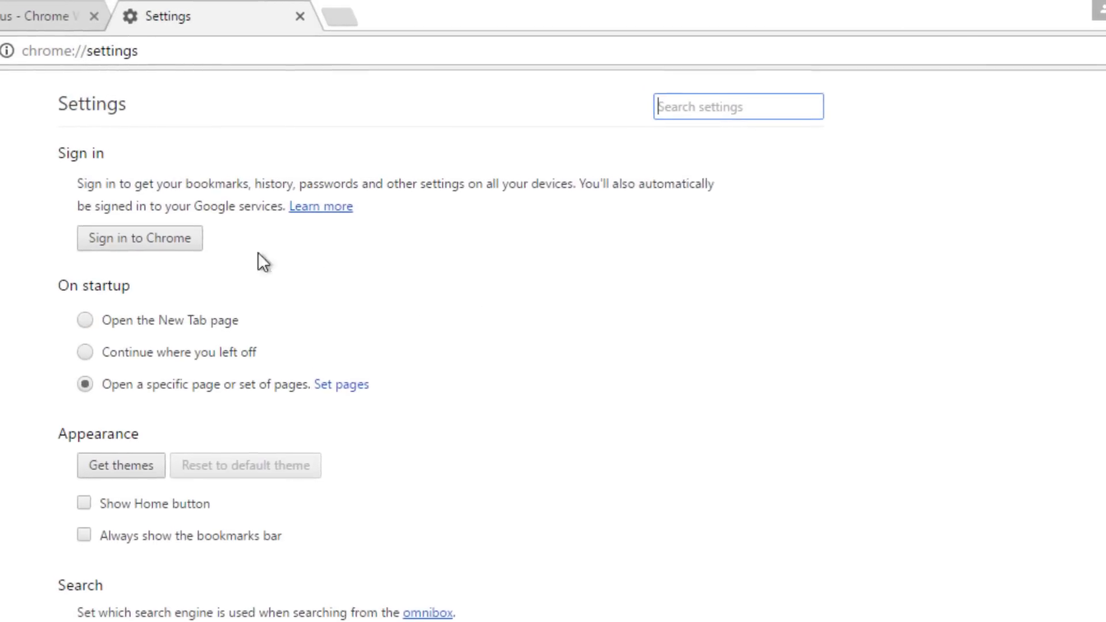
{"action": "left_click", "coordinate": [52, 183]}
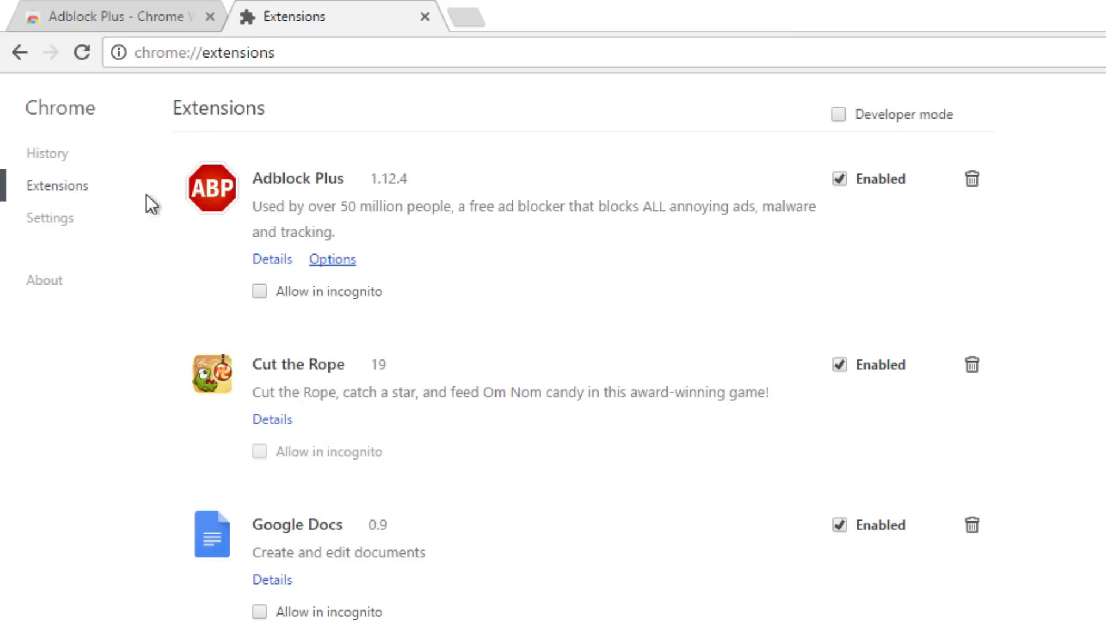
{"action": "left_click", "coordinate": [839, 180]}
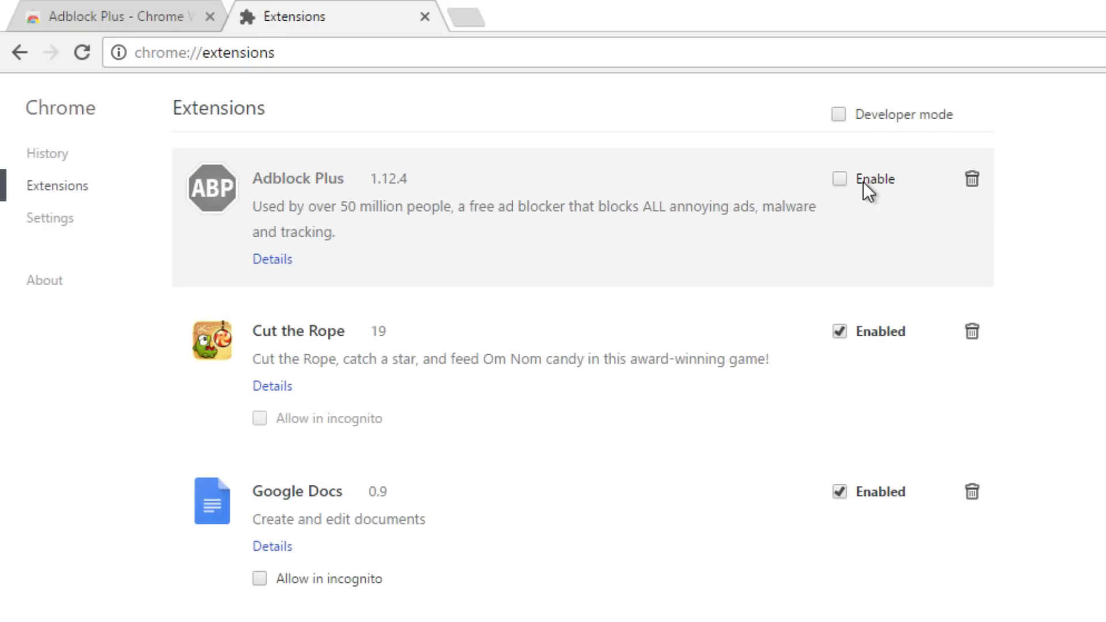
{"action": "left_click", "coordinate": [976, 186]}
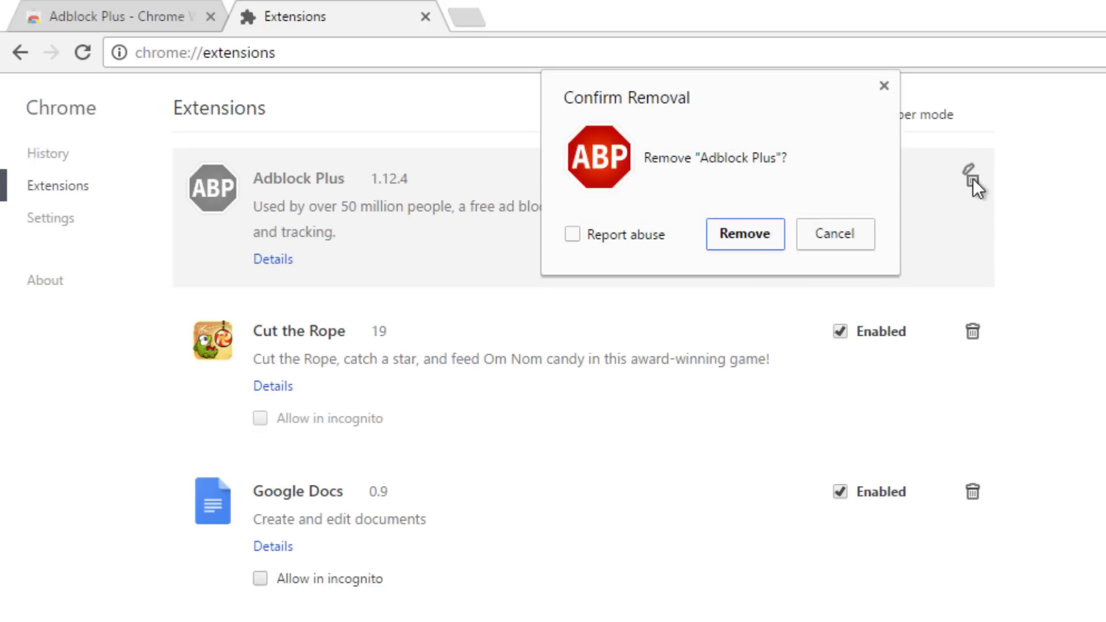
{"action": "left_click", "coordinate": [746, 236]}
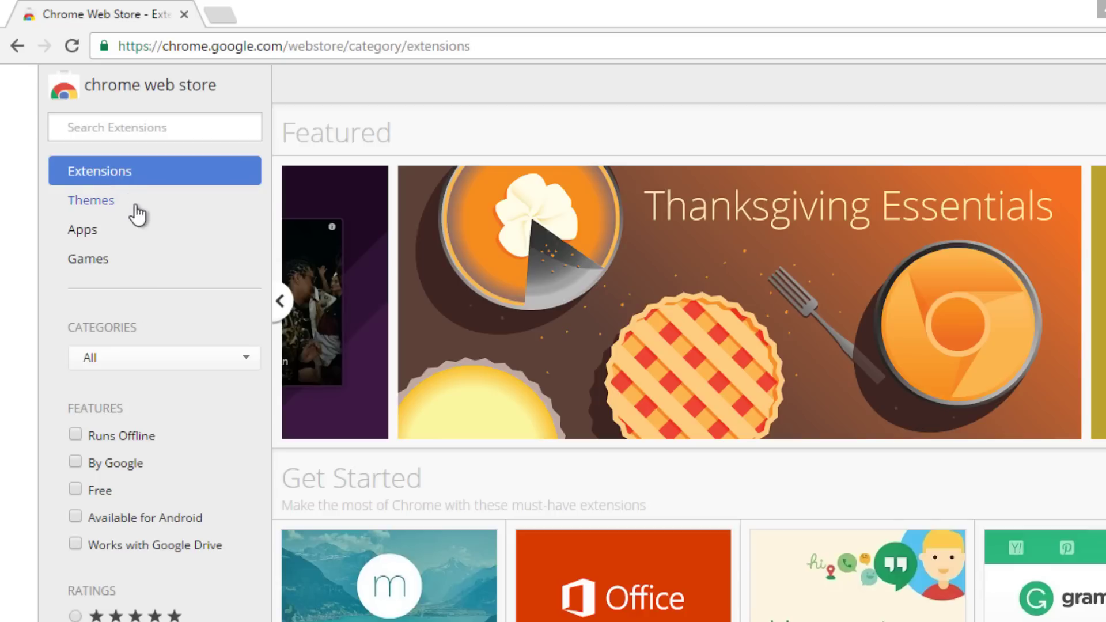
Step: Show the Web Store Apps category with featured apps like LINE, Polarr and Google Classroom
{"action": "left_click", "coordinate": [166, 231]}
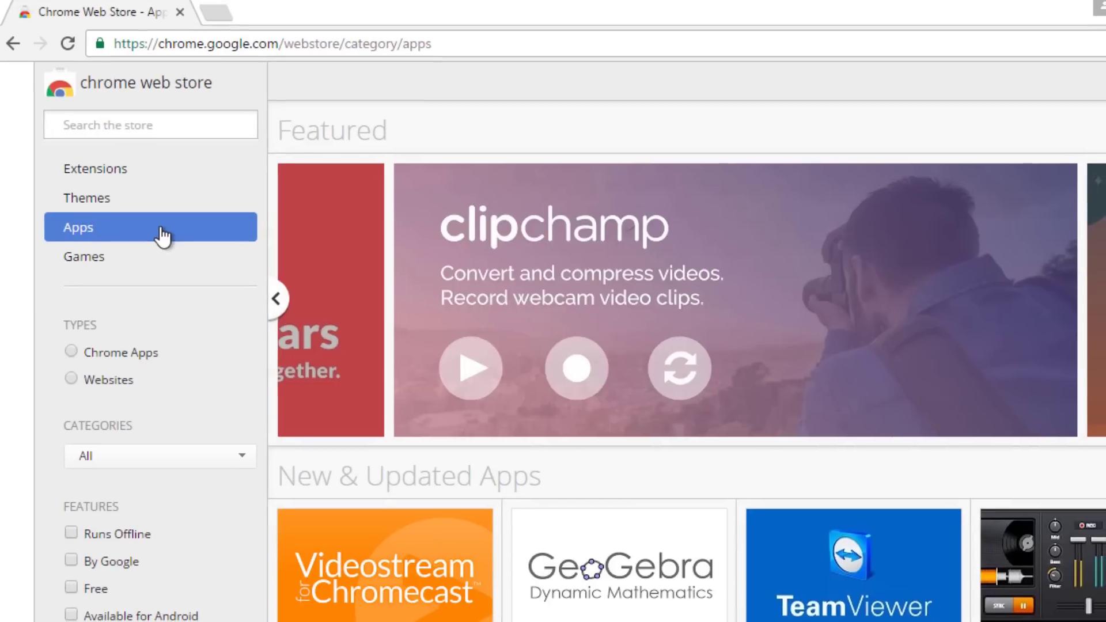
{"action": "scroll", "coordinate": [756, 448], "scroll_direction": "down", "scroll_amount": 3}
{"action": "scroll", "coordinate": [756, 448], "scroll_direction": "down", "scroll_amount": 3}
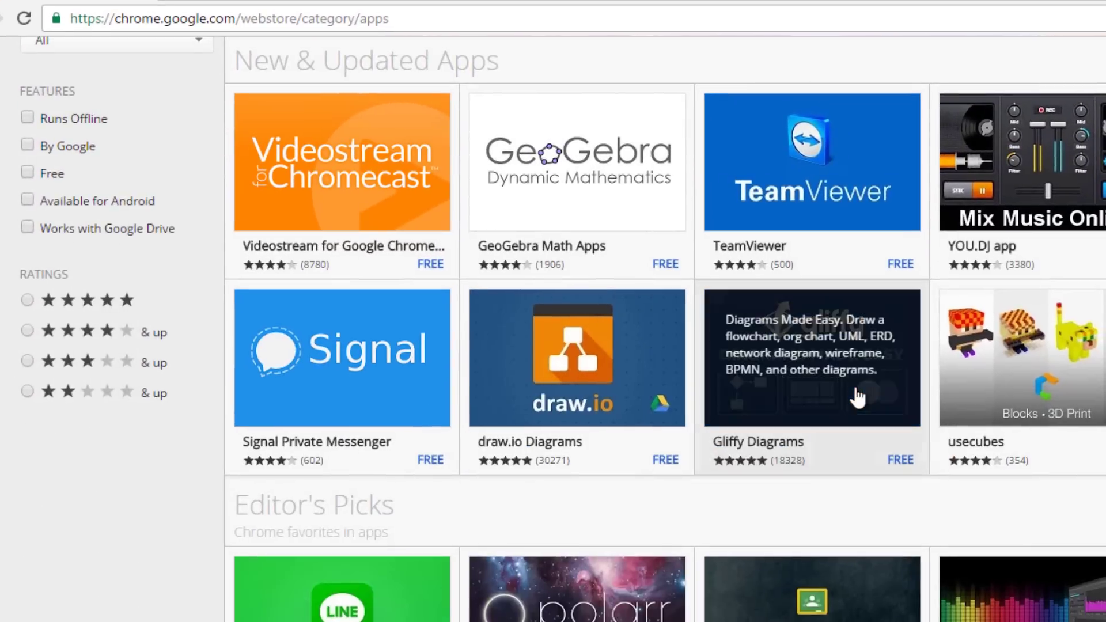
{"action": "scroll", "coordinate": [916, 372], "scroll_direction": "down", "scroll_amount": 2}
{"action": "scroll", "coordinate": [1036, 332], "scroll_direction": "down", "scroll_amount": 3}
{"action": "scroll", "coordinate": [1037, 333], "scroll_direction": "down", "scroll_amount": 2}
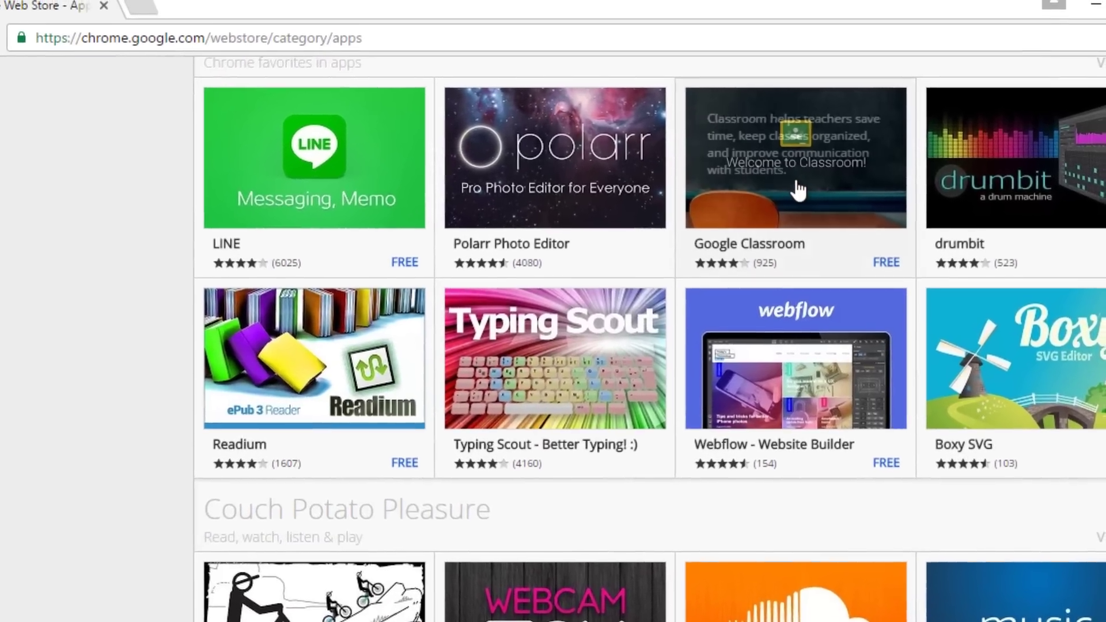
Step: Add the Google Classroom app to Chrome from its Web Store page
{"action": "left_click", "coordinate": [798, 190]}
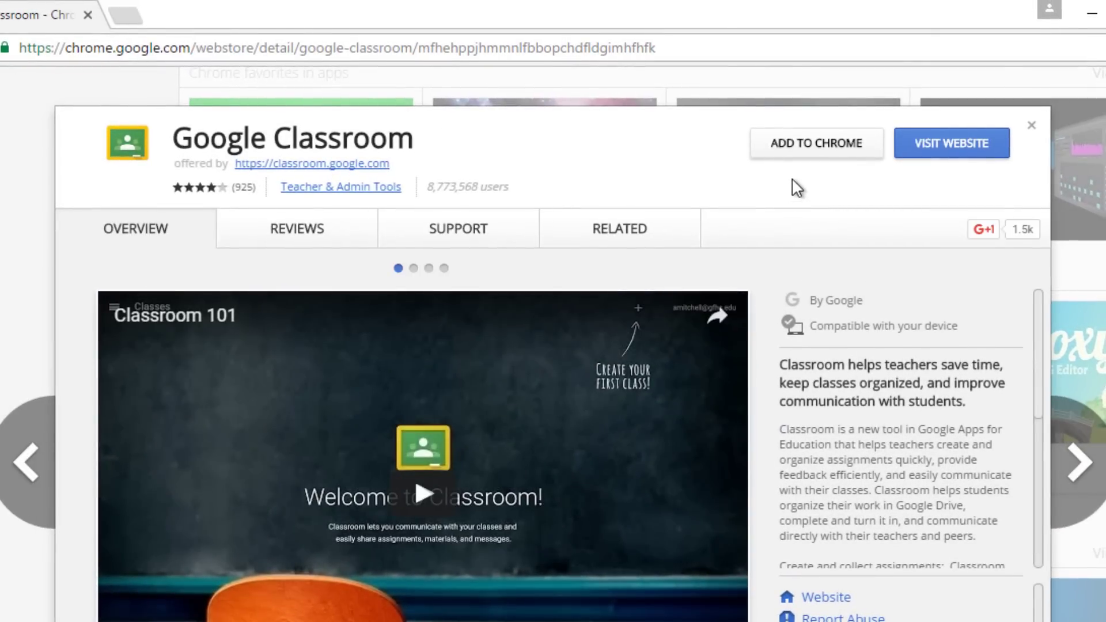
{"action": "left_click", "coordinate": [811, 157]}
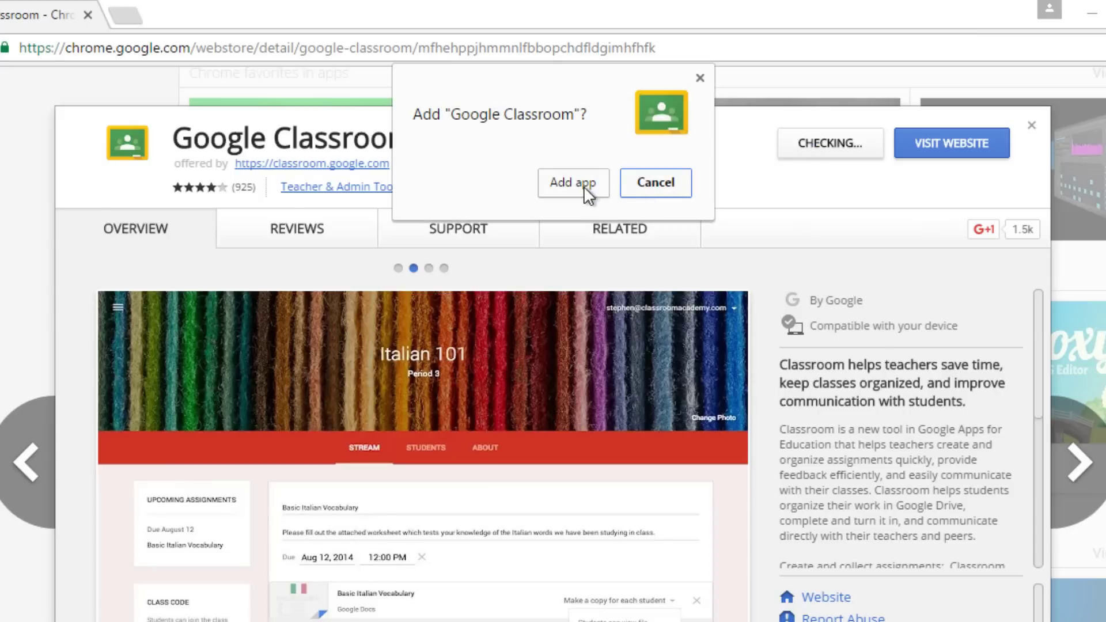
{"action": "left_click", "coordinate": [573, 182]}
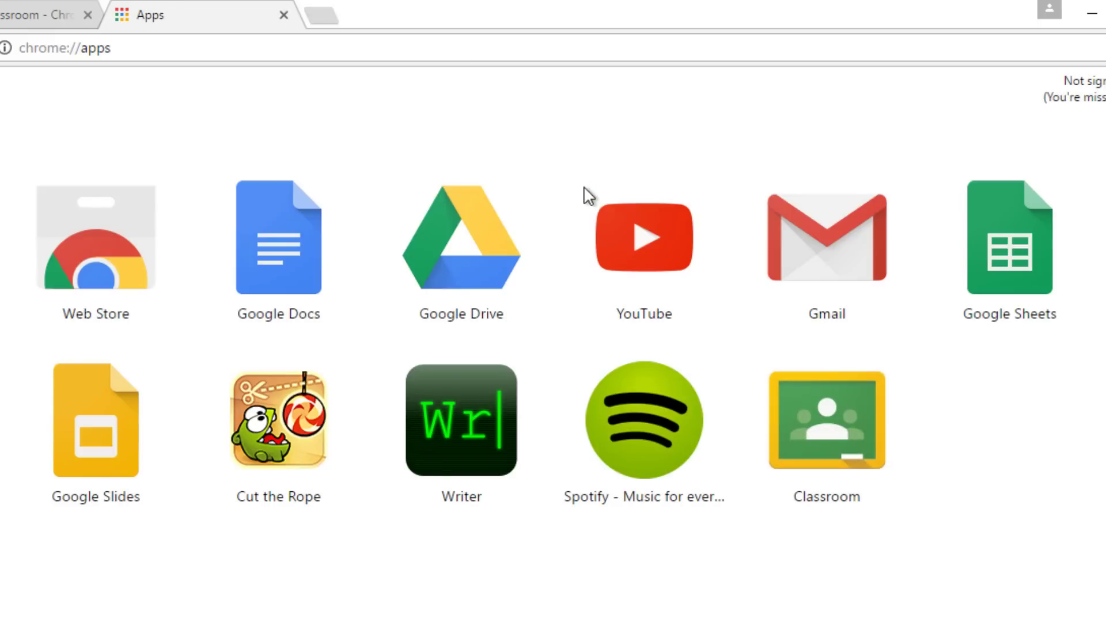
Step: Launch Classroom, then remove the Spotify app from Chrome's Apps page
{"action": "left_click", "coordinate": [855, 431]}
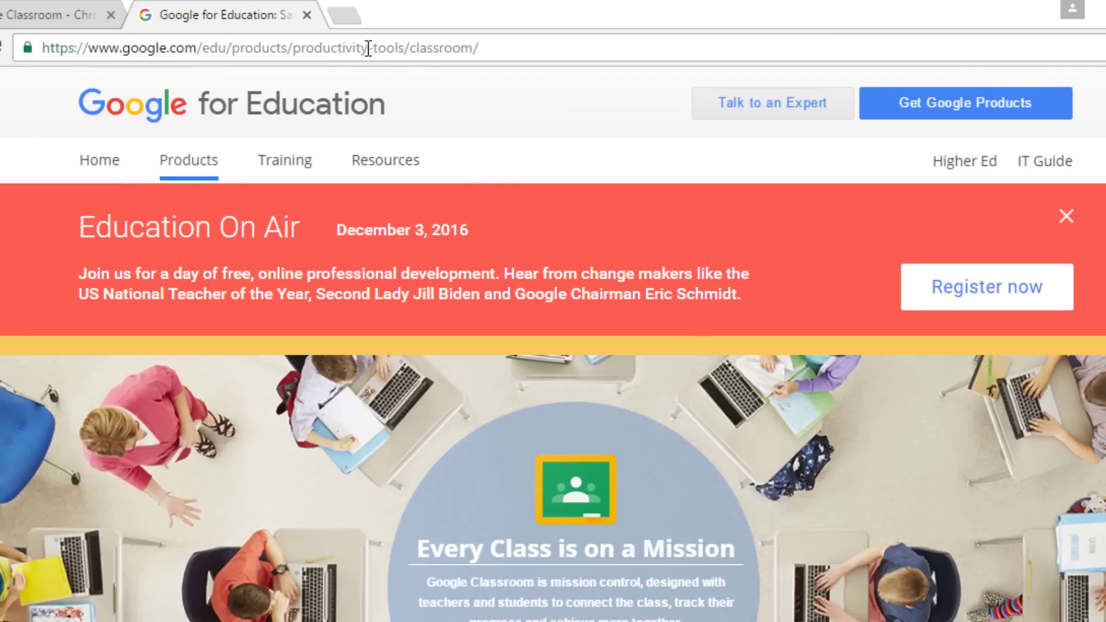
{"action": "left_click", "coordinate": [374, 16]}
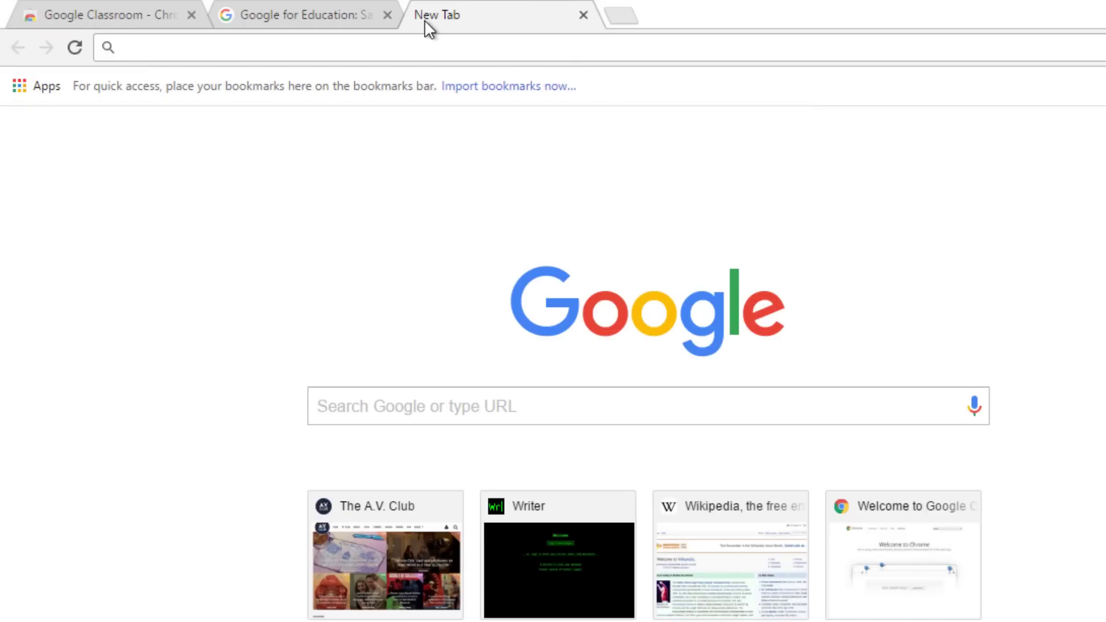
{"action": "left_click", "coordinate": [36, 92]}
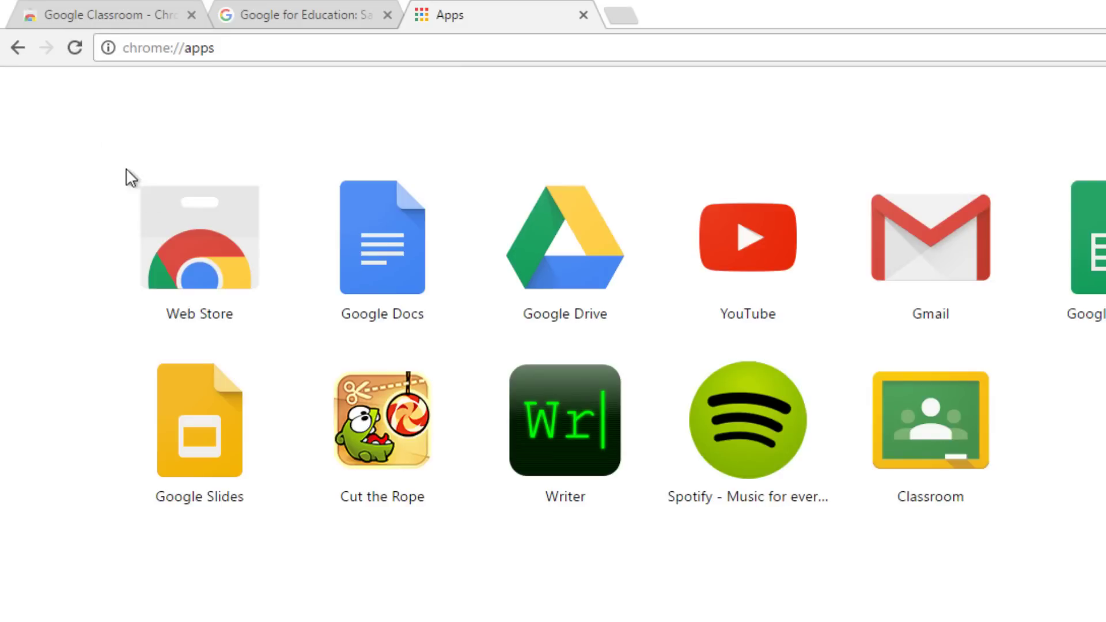
{"action": "right_click", "coordinate": [750, 424]}
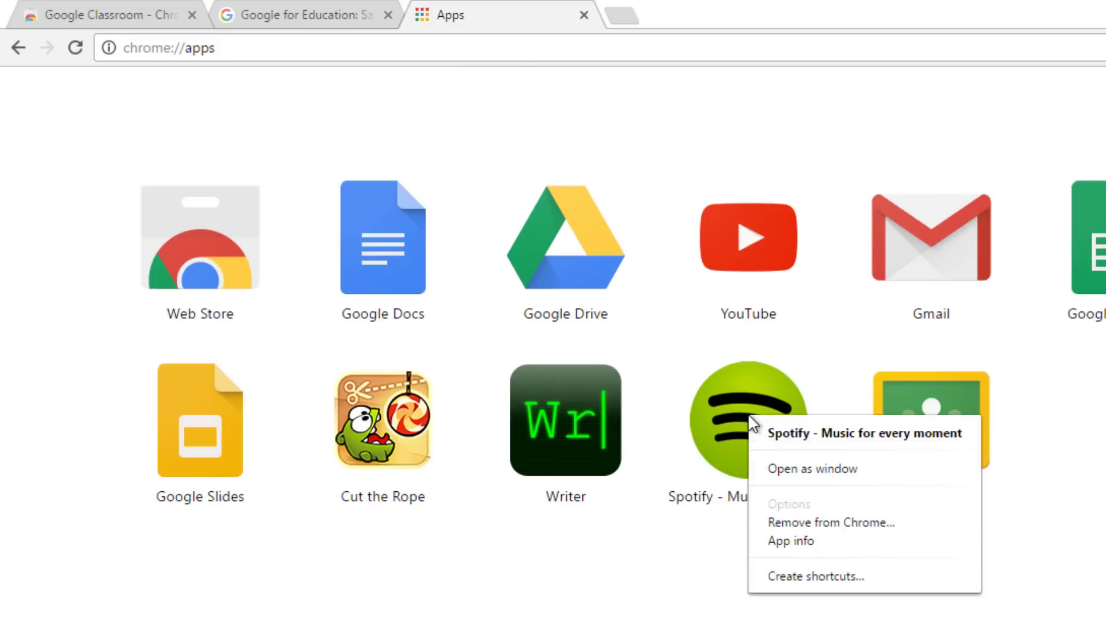
{"action": "left_click", "coordinate": [817, 524]}
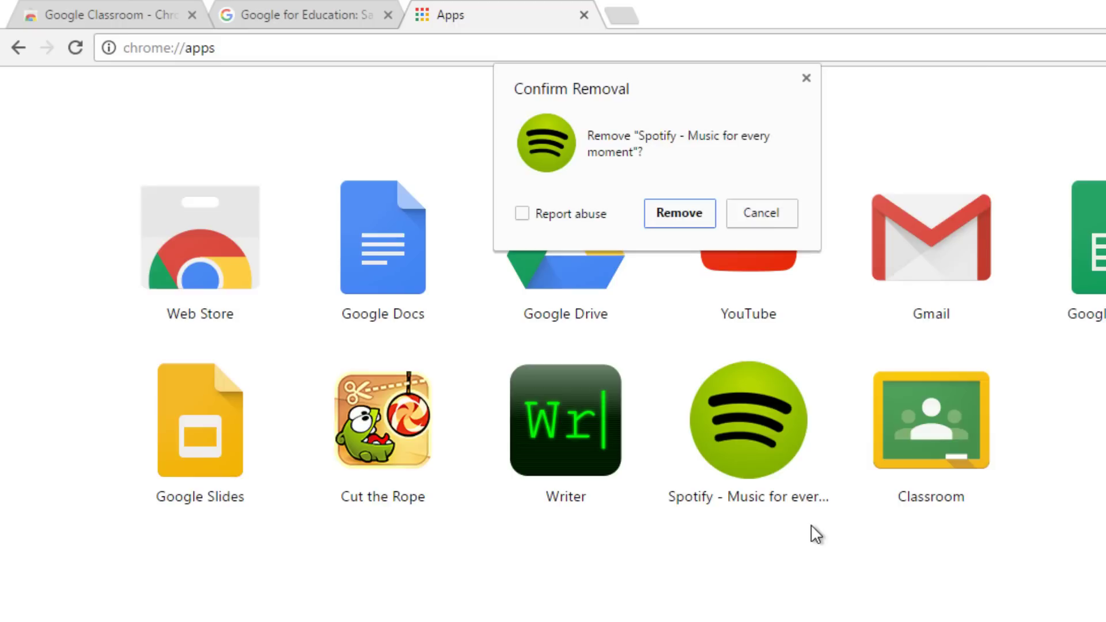
{"action": "left_click", "coordinate": [681, 215]}
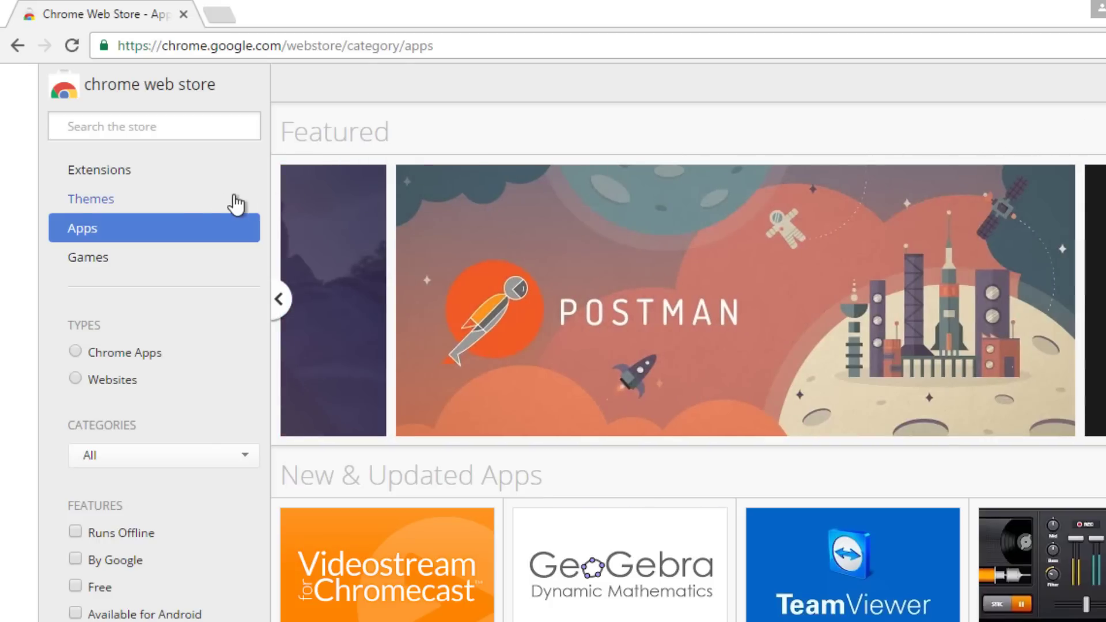
Step: Add the Core theme to Chrome from the Web Store's Themes category
{"action": "left_click", "coordinate": [124, 203]}
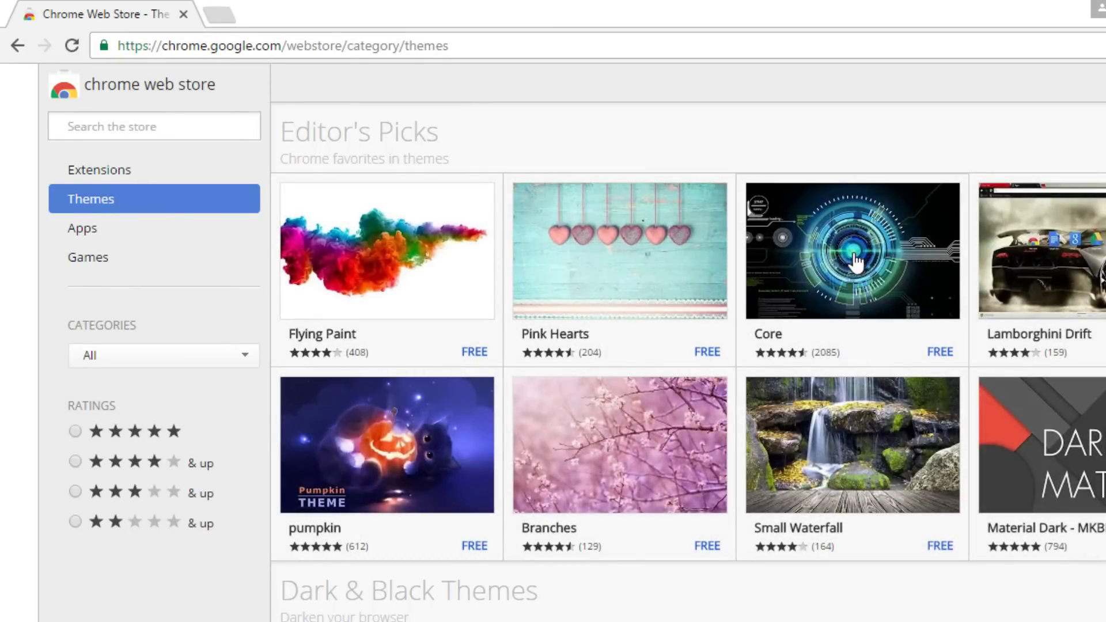
{"action": "mouse_move", "coordinate": [853, 260]}
{"action": "left_click", "coordinate": [909, 256]}
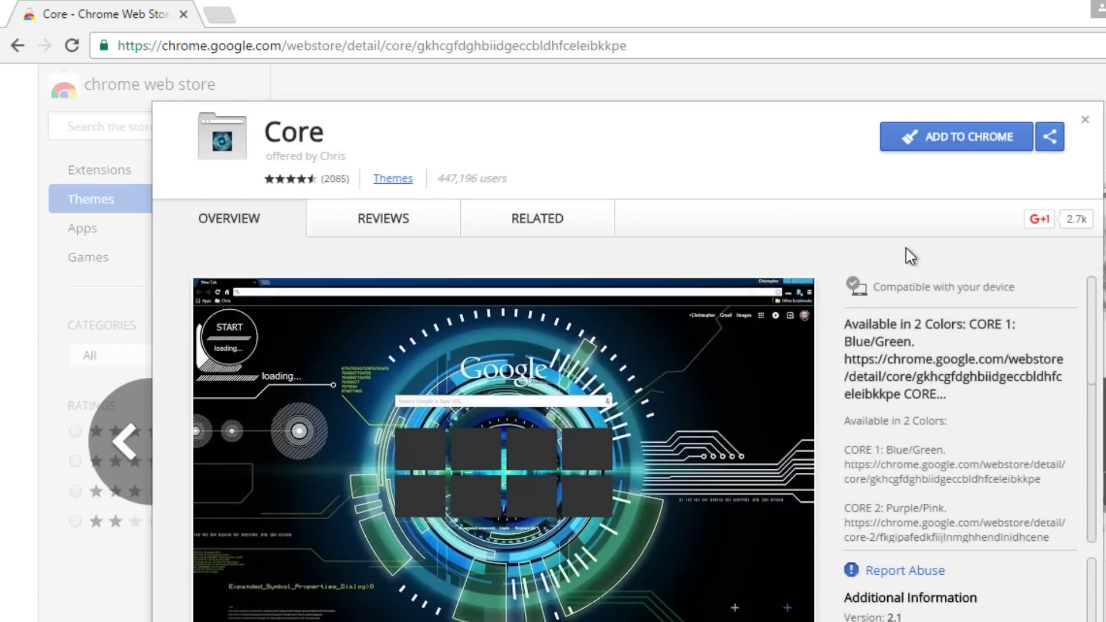
{"action": "left_click", "coordinate": [948, 147]}
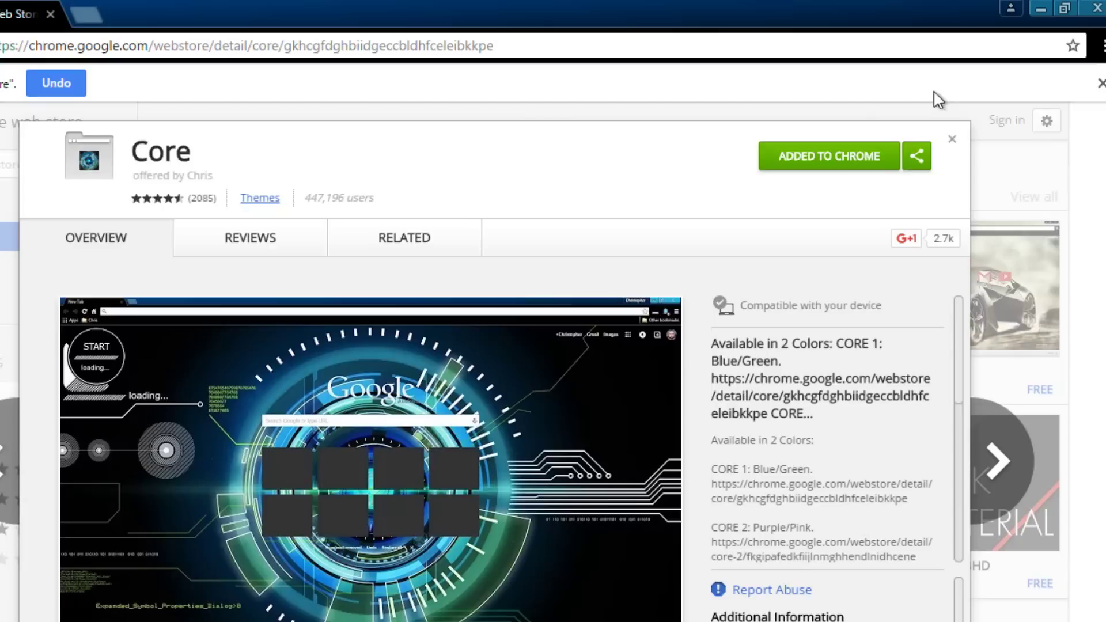
{"action": "left_click", "coordinate": [1093, 47]}
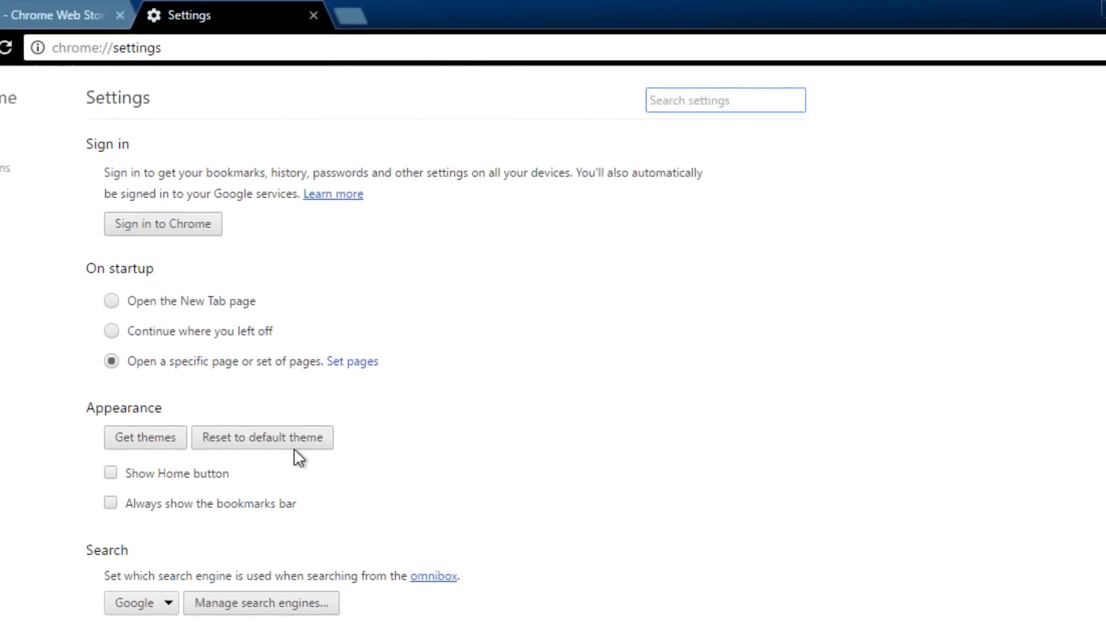
Step: Replace the Core theme with the default theme under Settings > Appearance
{"action": "left_click", "coordinate": [364, 455]}
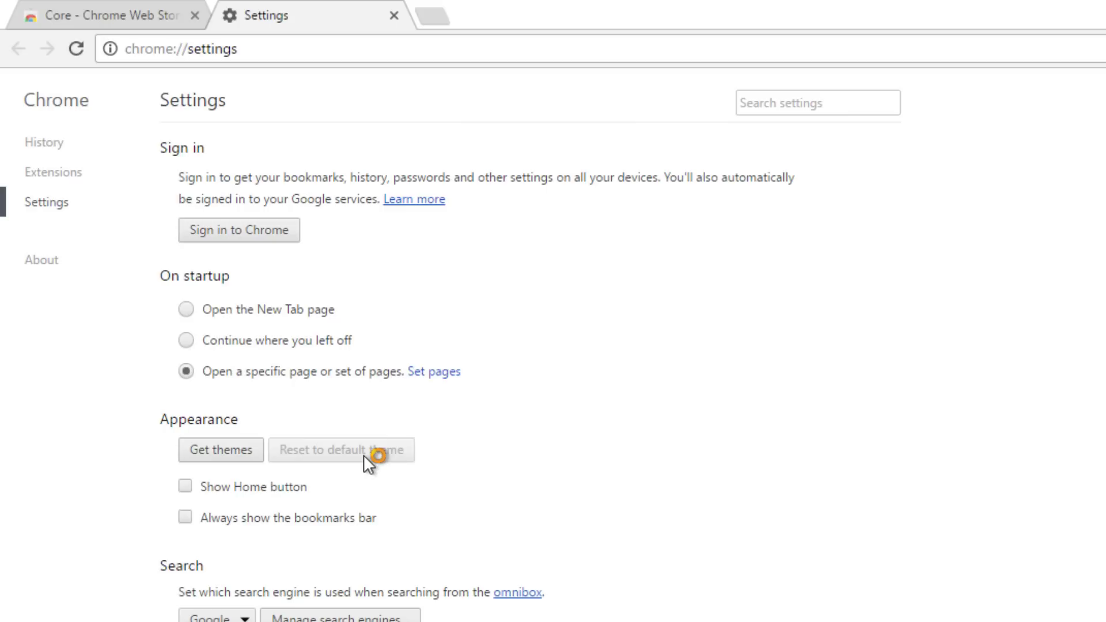